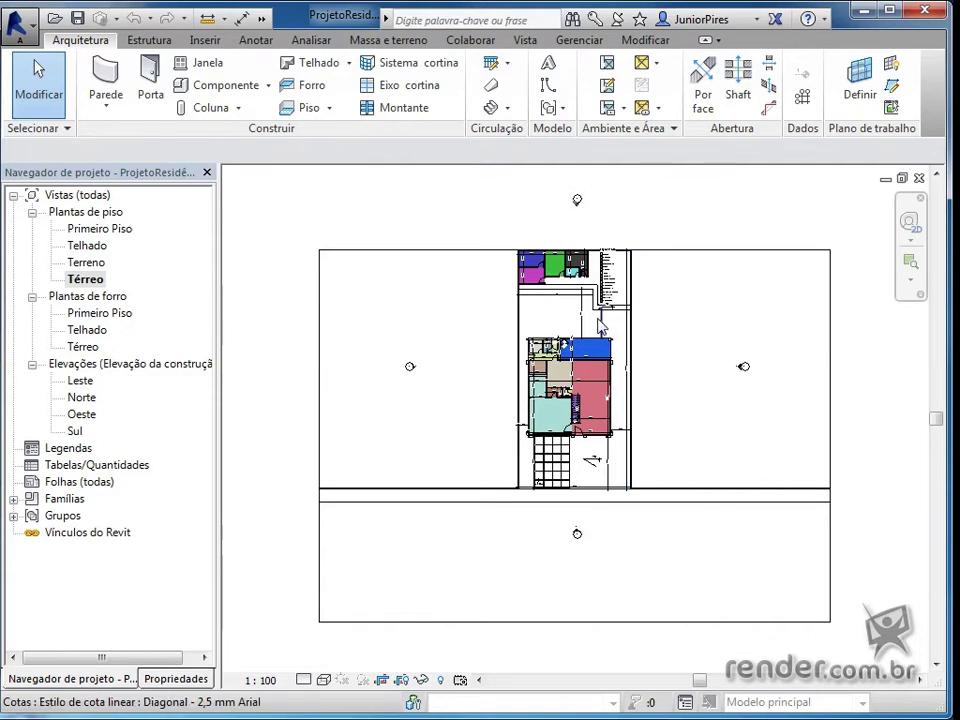
Zoom into the Térreo plan and centre the house with its colour-filled rooms and legend
scroll(598, 325, "up", 3)
mouse_move(748, 326)
middle_mouse_down()
mouse_move(756, 330)
mouse_move(741, 408)
mouse_move(752, 366)
middle_mouse_up()
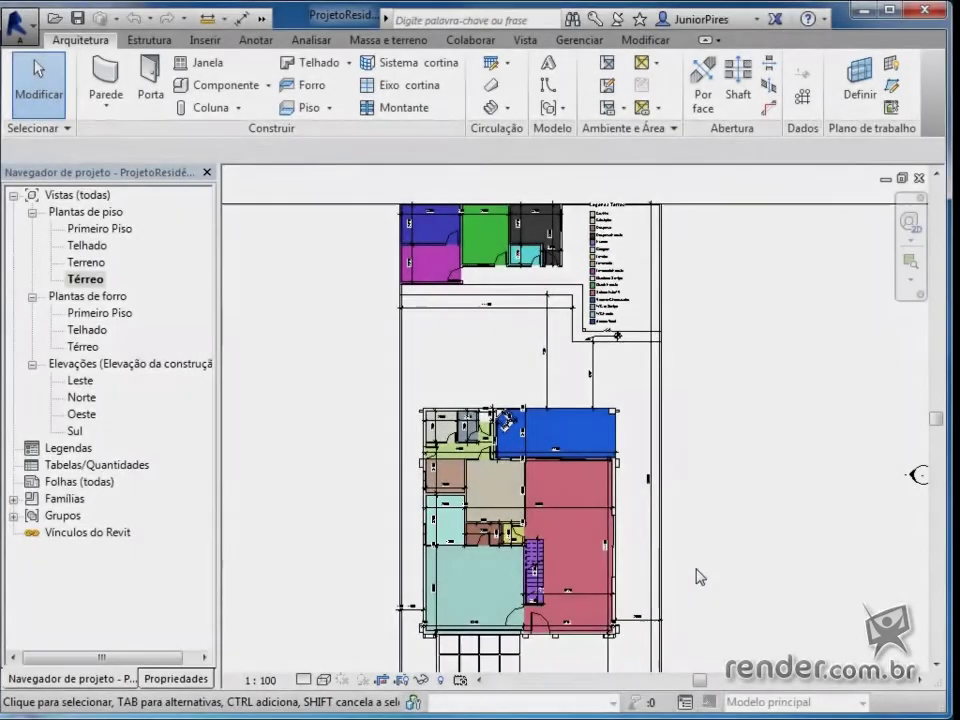
Zoom in to inspect the Térreo stair area, then zoom back out
scroll(515, 600, "up", 1)
scroll(508, 600, "up", 3)
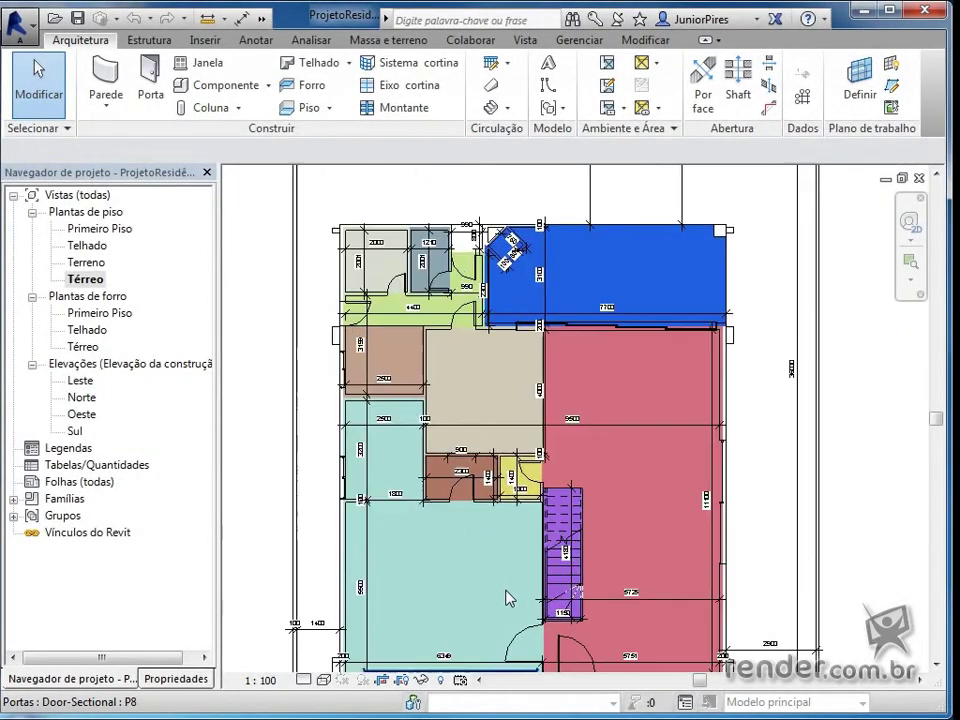
scroll(514, 508, "up", 1)
scroll(518, 508, "up", 2)
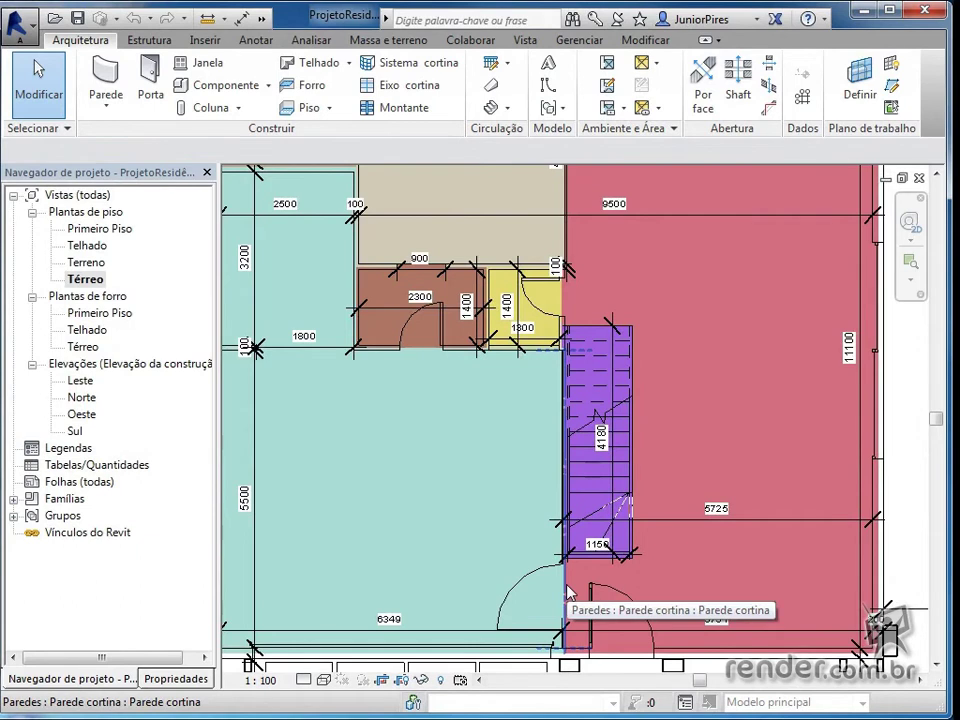
scroll(540, 575, "down", 2)
scroll(570, 540, "down", 1)
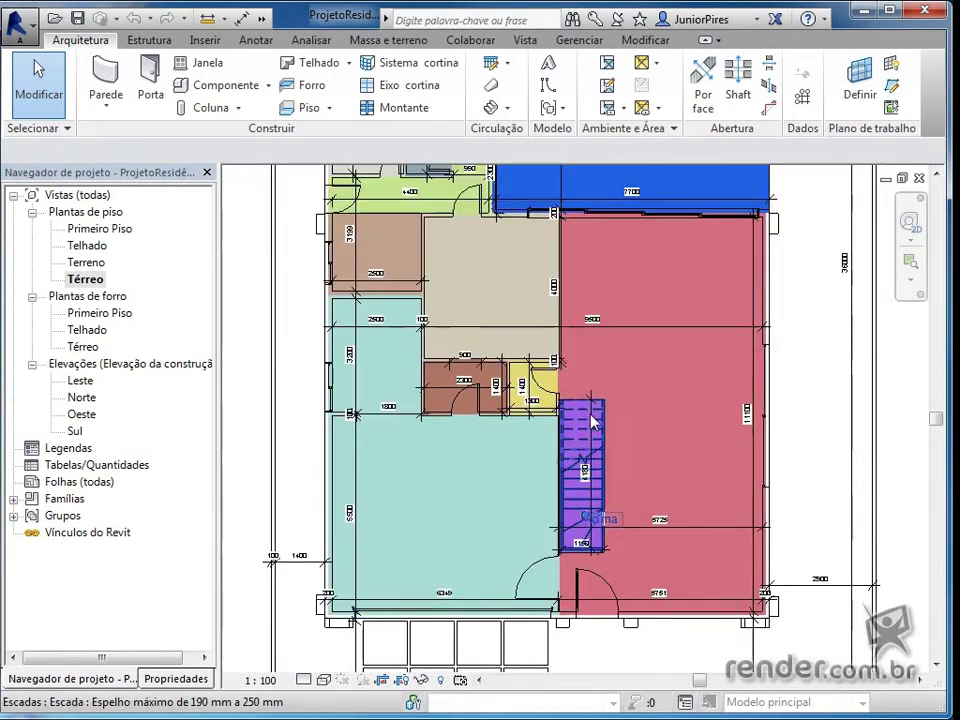
scroll(600, 420, "down", 2)
Bring the upper rooms and 'Legenda Térreo' key into view, then reframe the whole site
middle_click_drag(610, 378, 613, 705)
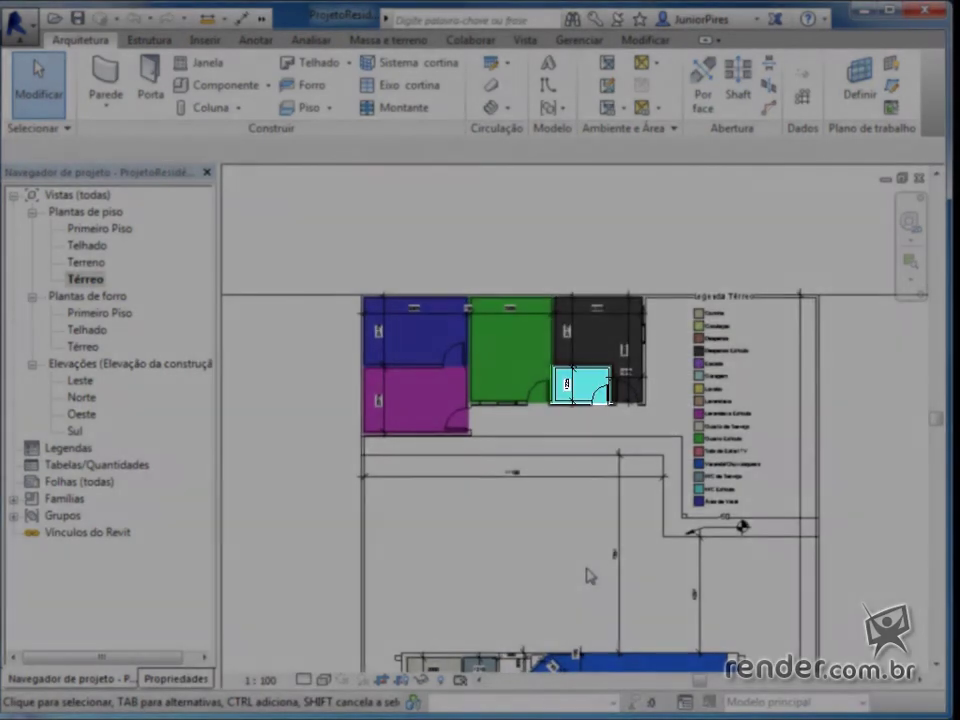
scroll(588, 576, "down", 1)
scroll(588, 576, "down", 2)
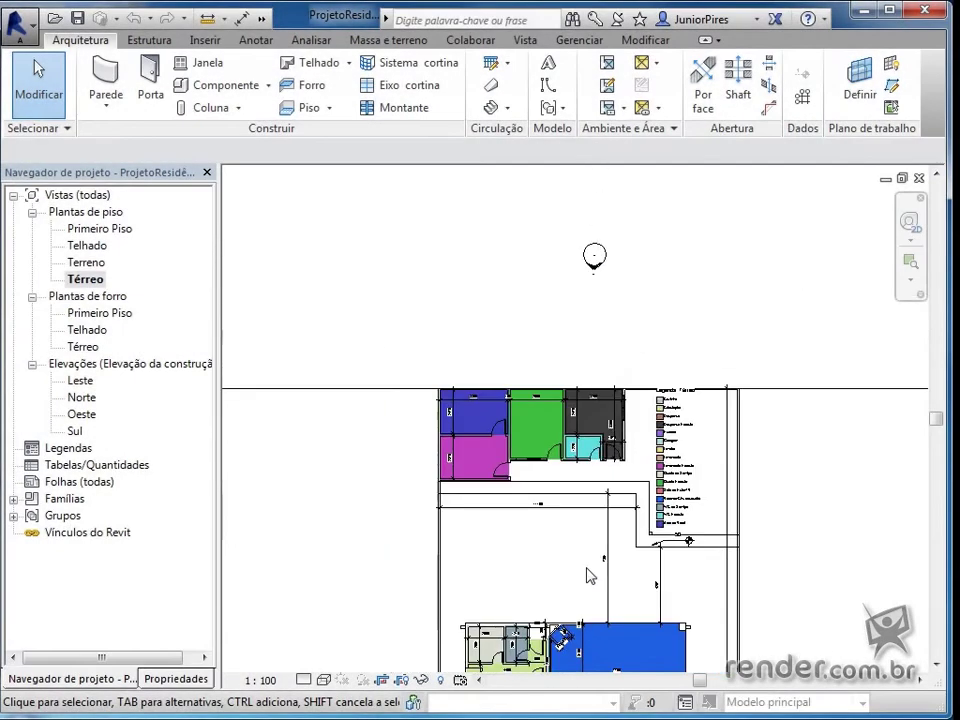
scroll(588, 576, "down", 1)
scroll(590, 570, "down", 1)
middle_click_drag(600, 553, 588, 383)
scroll(570, 506, "up", 1)
scroll(570, 506, "up", 3)
scroll(540, 489, "up", 1)
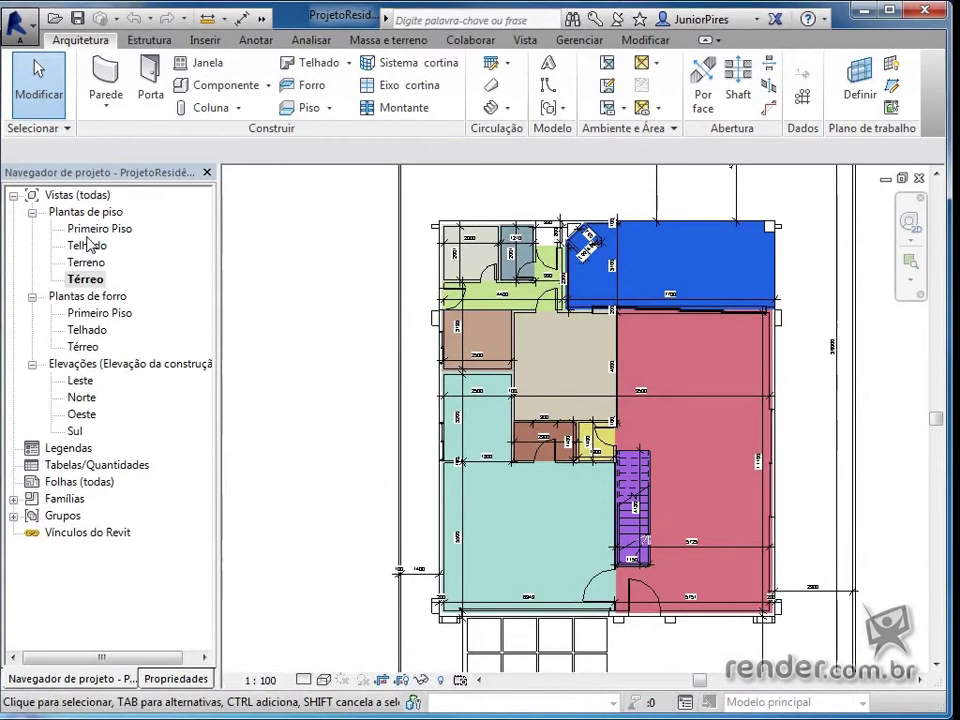
double_click(88, 229)
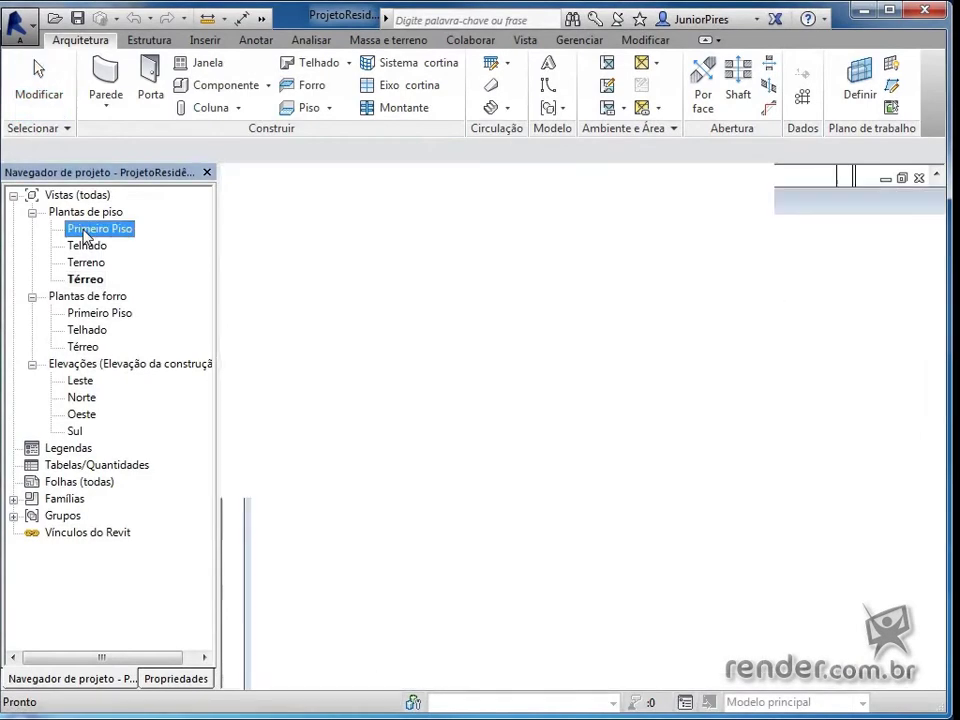
scroll(395, 345, "up", 2)
scroll(415, 395, "up", 3)
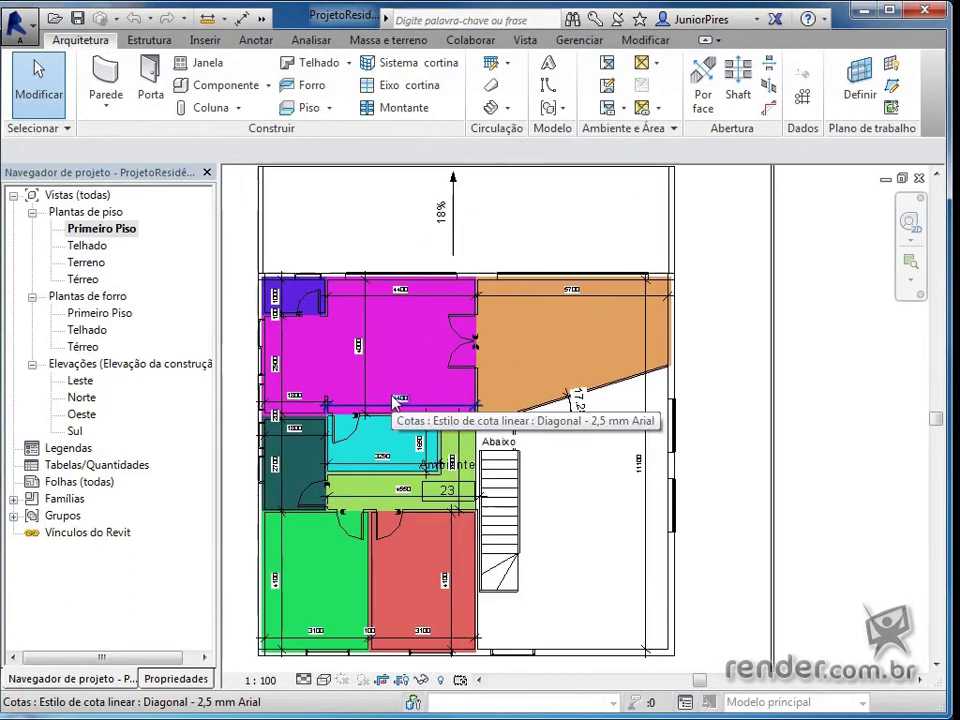
mouse_move(413, 408)
middle_mouse_down()
mouse_move(476, 401)
mouse_move(490, 378)
middle_mouse_up()
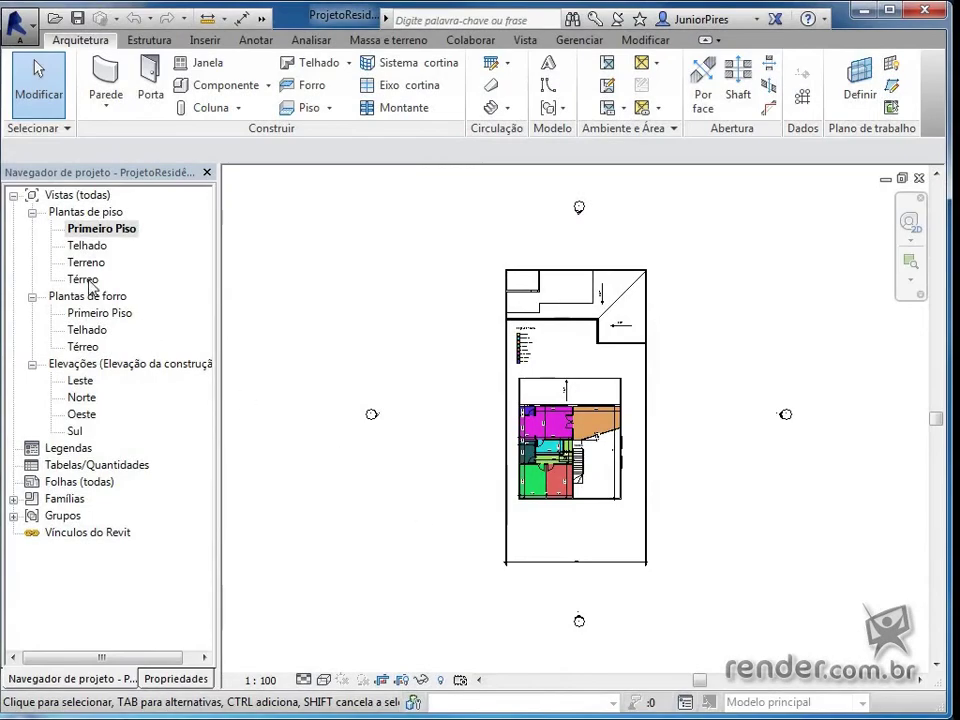
Switch to the Térreo floor plan under Plantas de piso in the Project Browser
double_click(84, 279)
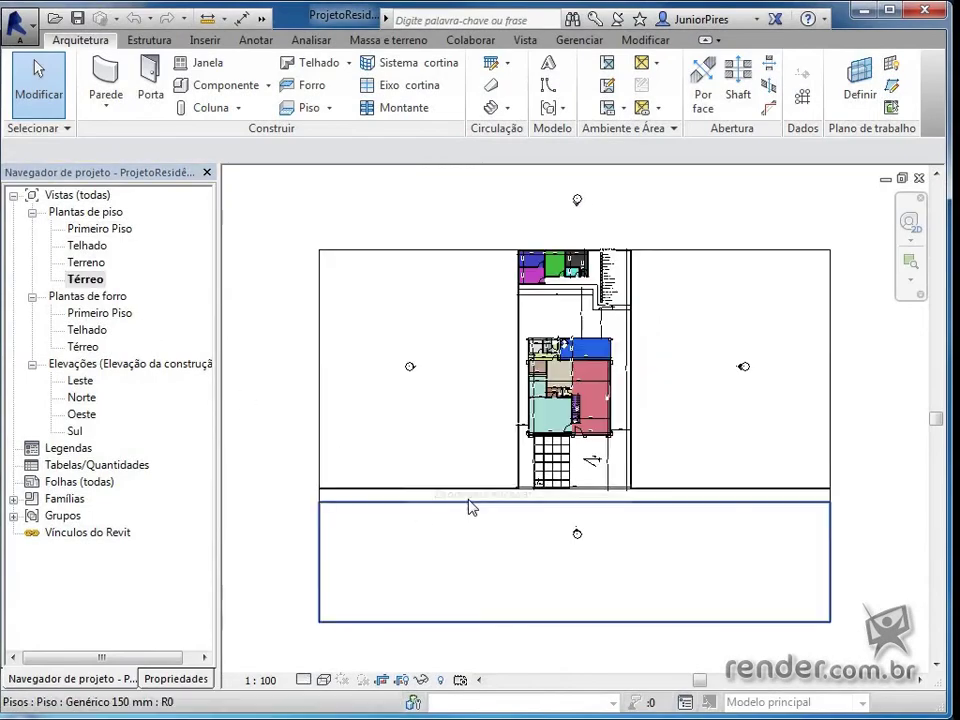